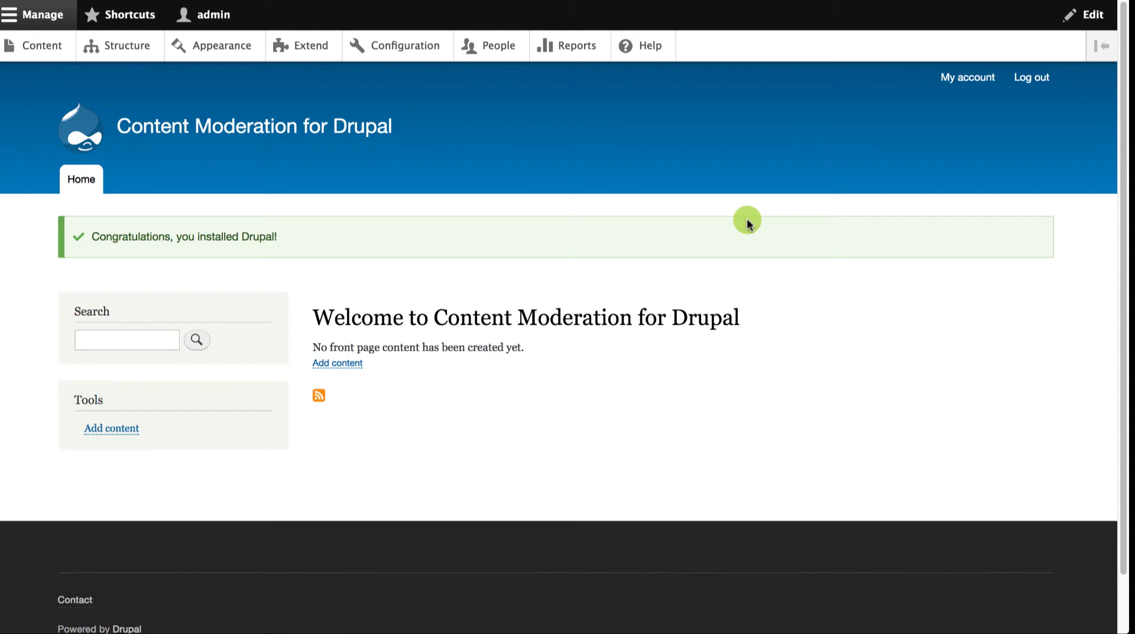
Install the experimental core module Content Moderation on the site.
{"action": "left_click", "coordinate": [326, 57]}
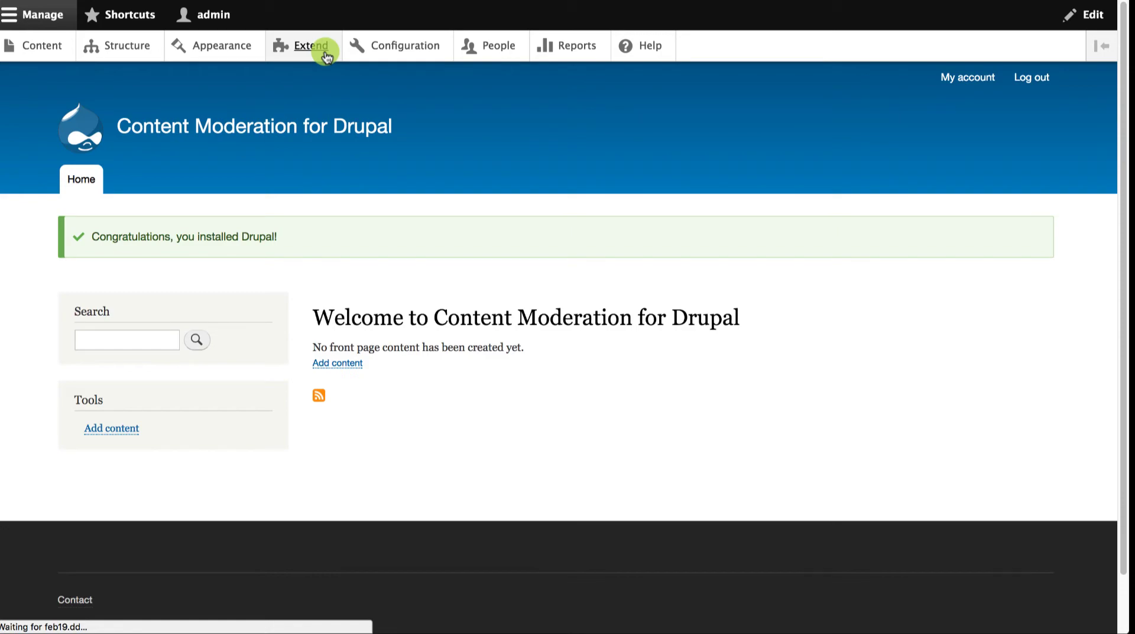
{"action": "scroll", "coordinate": [98, 441], "scroll_direction": "down", "scroll_amount": 10}
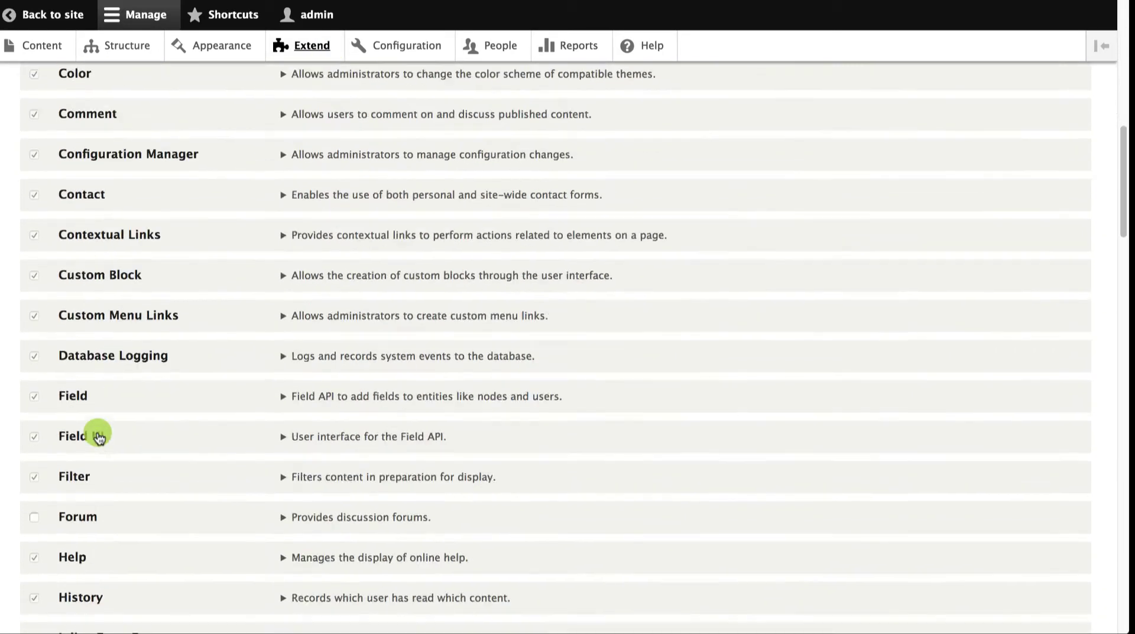
{"action": "scroll", "coordinate": [98, 436], "scroll_direction": "down", "scroll_amount": 15}
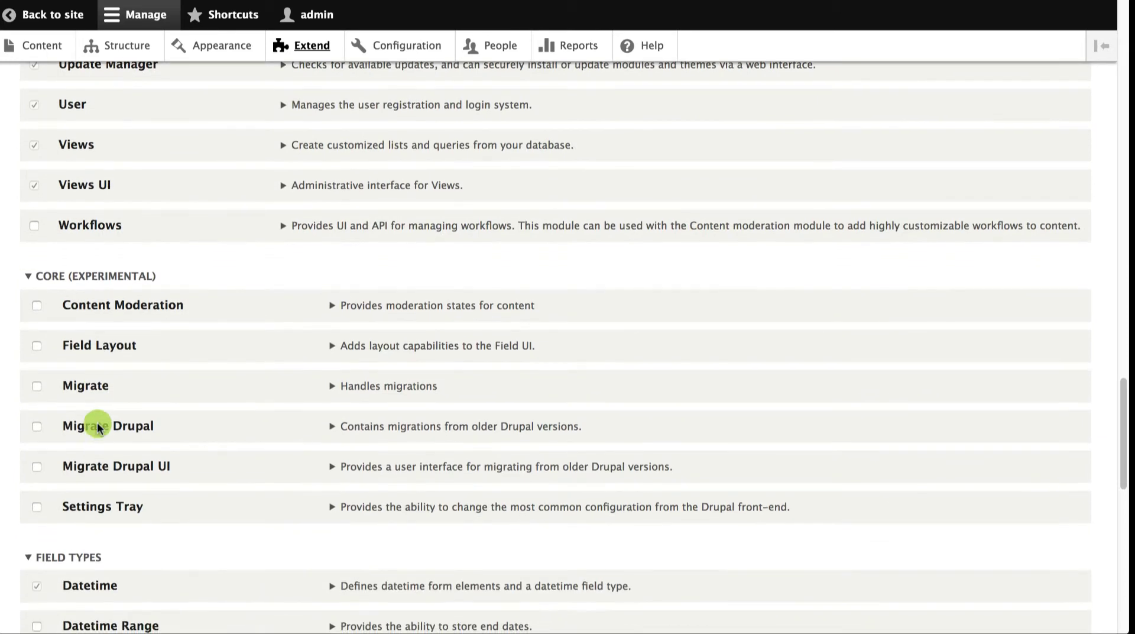
{"action": "left_click", "coordinate": [125, 300]}
{"action": "scroll", "coordinate": [115, 485], "scroll_direction": "down", "scroll_amount": 10}
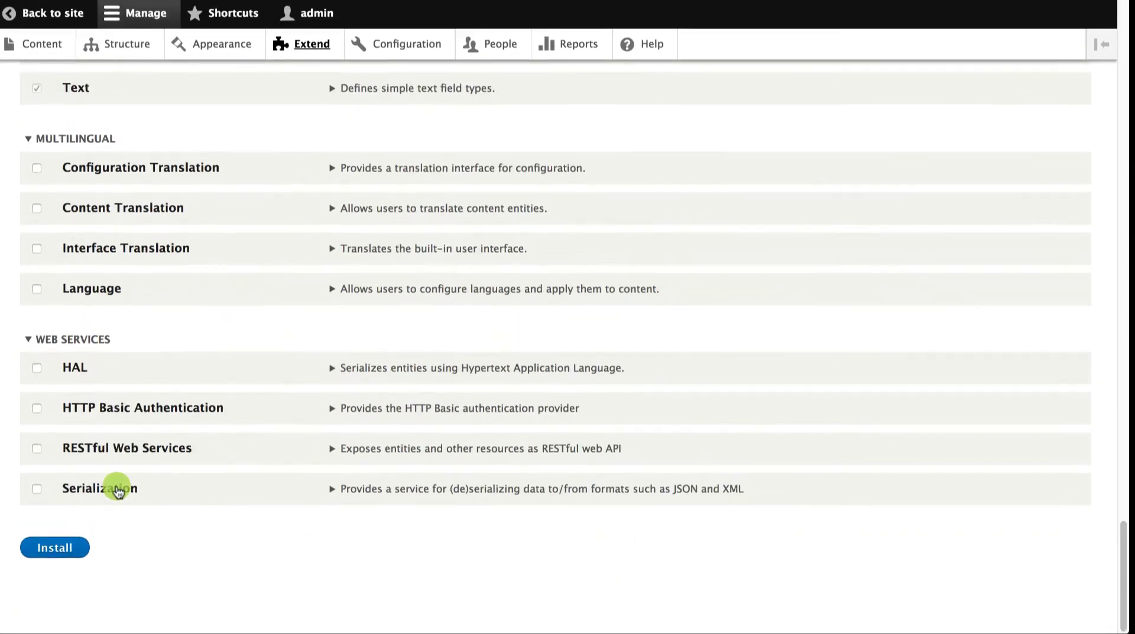
{"action": "left_click", "coordinate": [65, 555]}
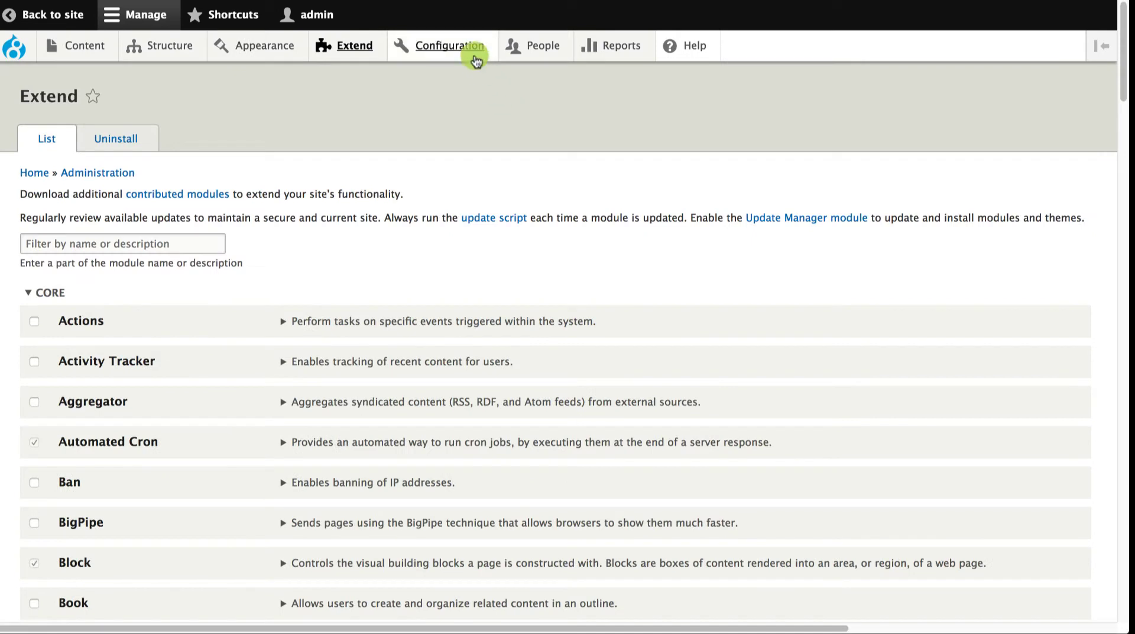
Open the Editorial workflow for editing from the site's workflow configuration.
{"action": "mouse_move", "coordinate": [476, 59]}
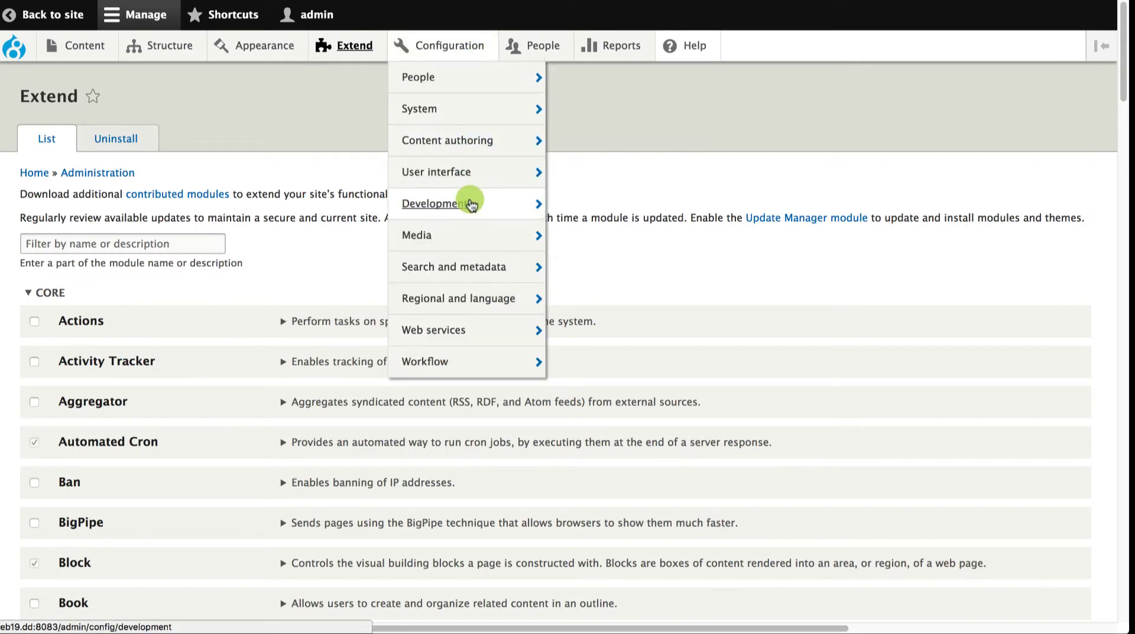
{"action": "mouse_move", "coordinate": [476, 360]}
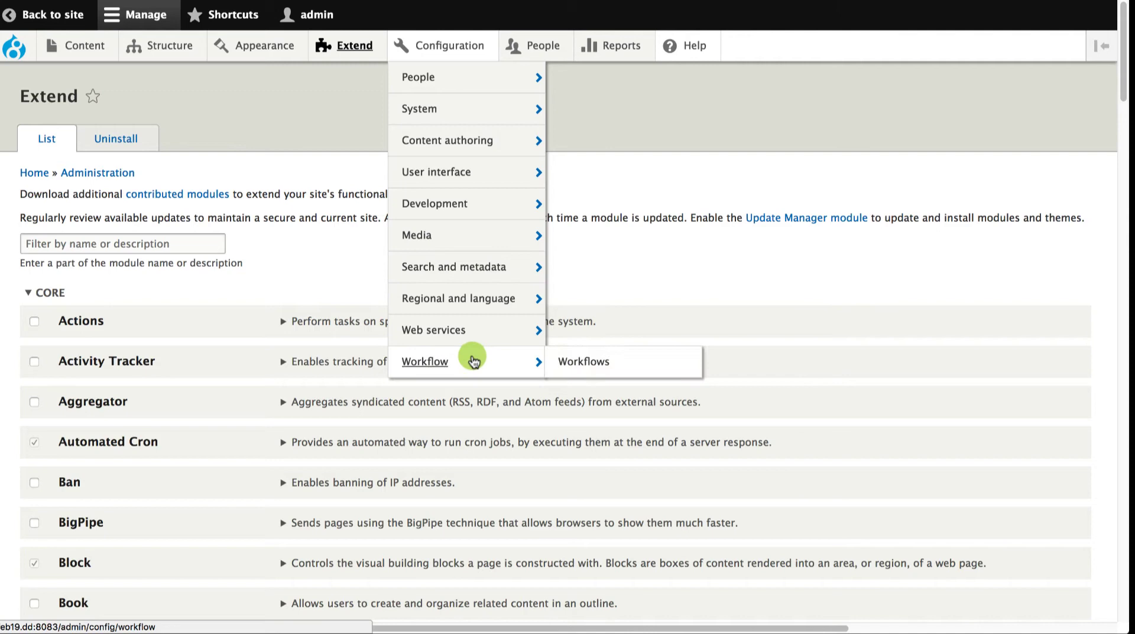
{"action": "left_click", "coordinate": [556, 361]}
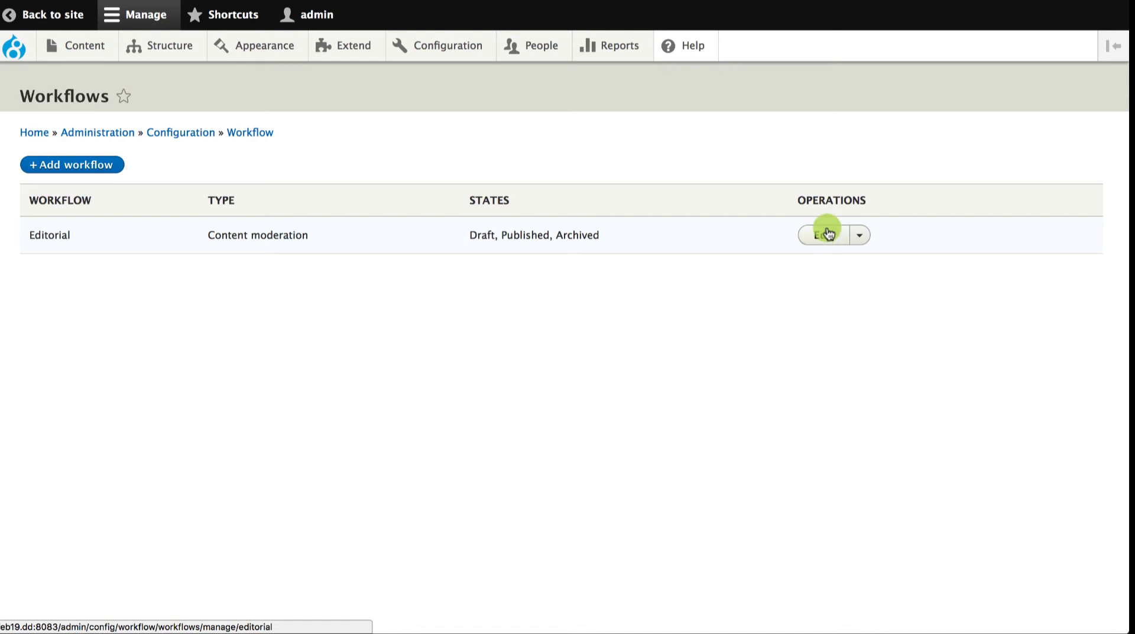
{"action": "left_click", "coordinate": [827, 234]}
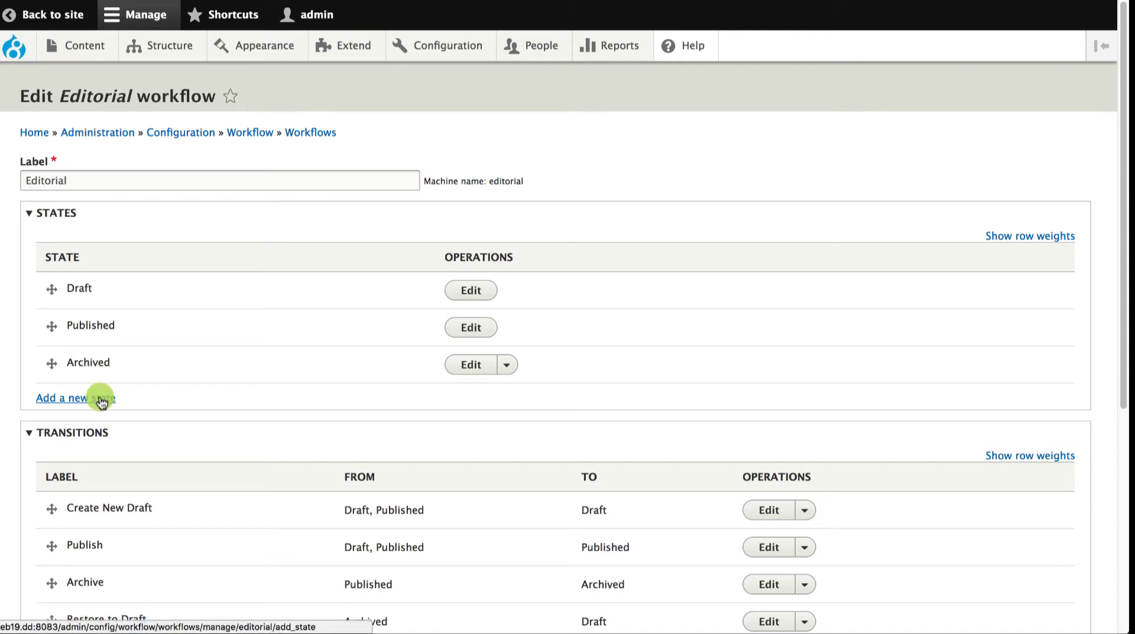
Apply the Editorial workflow to the Article and Basic page content types and save the selection.
{"action": "scroll", "coordinate": [135, 405], "scroll_direction": "down", "scroll_amount": 5}
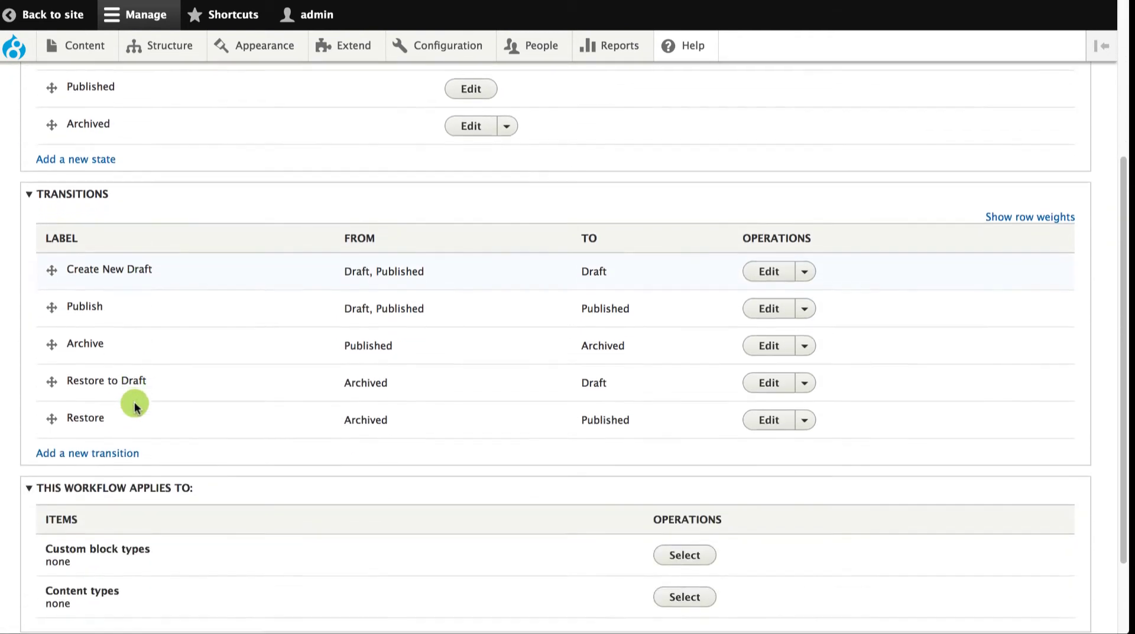
{"action": "scroll", "coordinate": [135, 404], "scroll_direction": "down", "scroll_amount": 1}
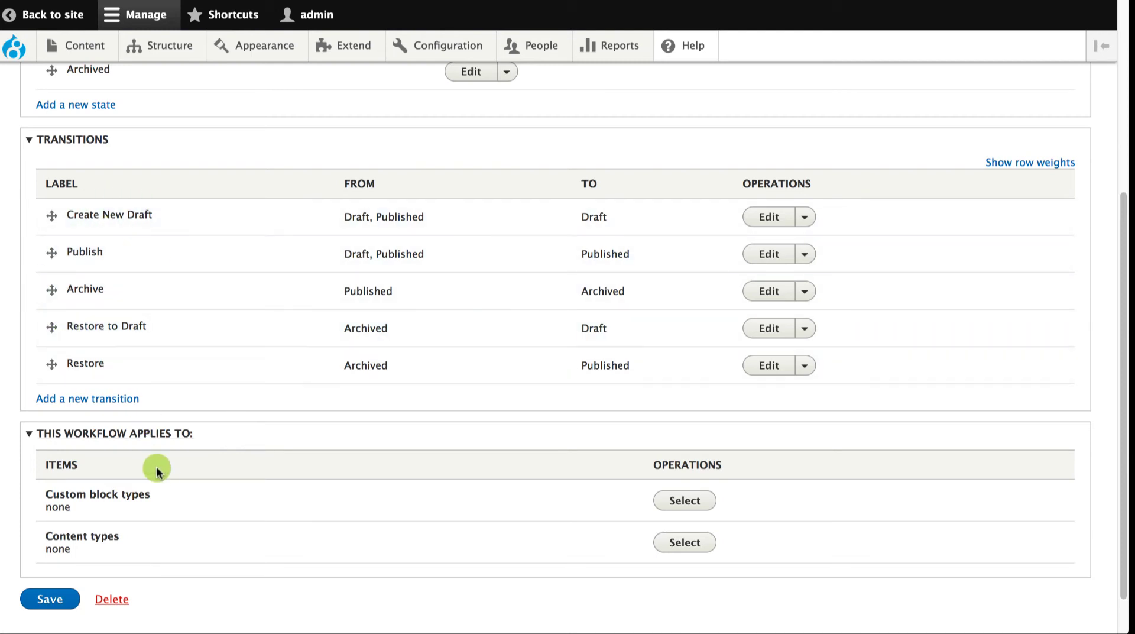
{"action": "scroll", "coordinate": [155, 473], "scroll_direction": "down", "scroll_amount": 1}
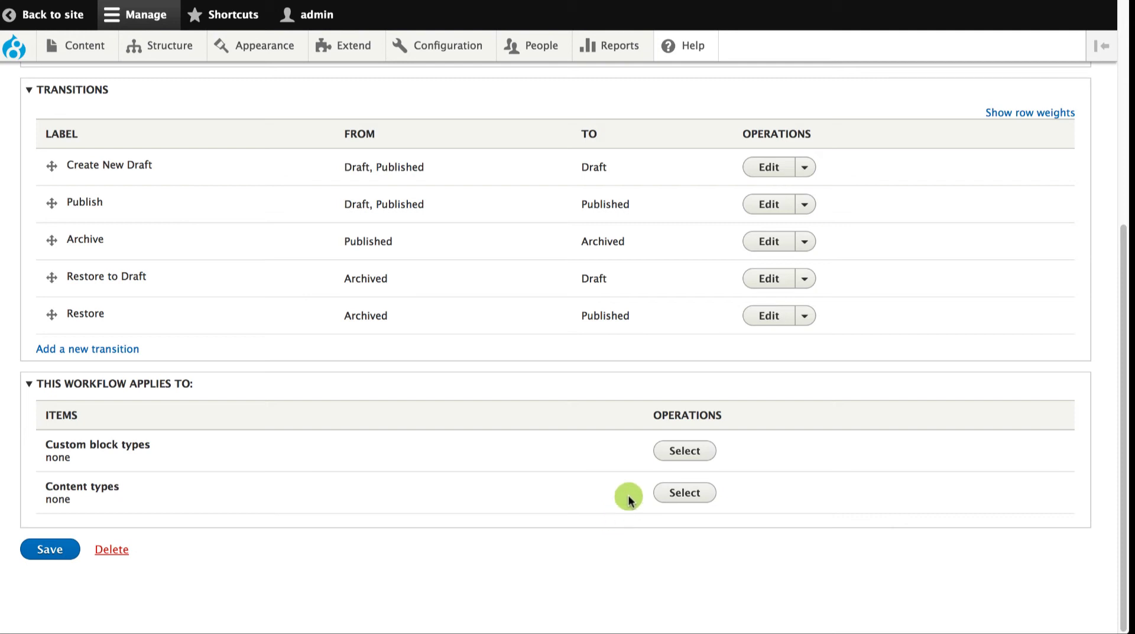
{"action": "left_click", "coordinate": [686, 494]}
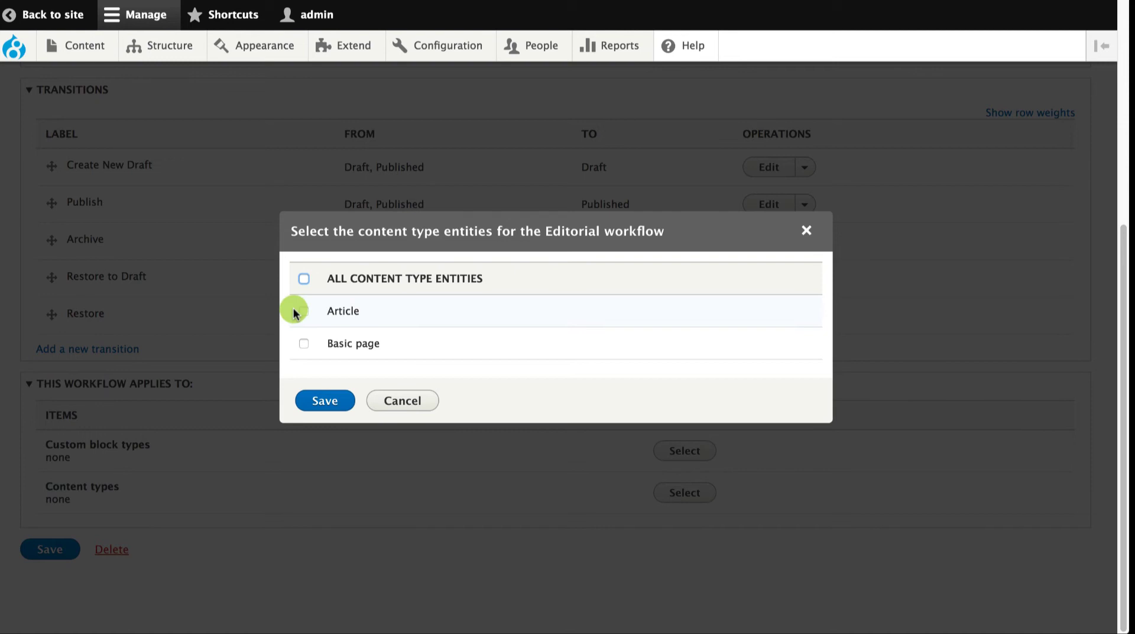
{"action": "left_click", "coordinate": [303, 312]}
{"action": "left_click", "coordinate": [305, 345]}
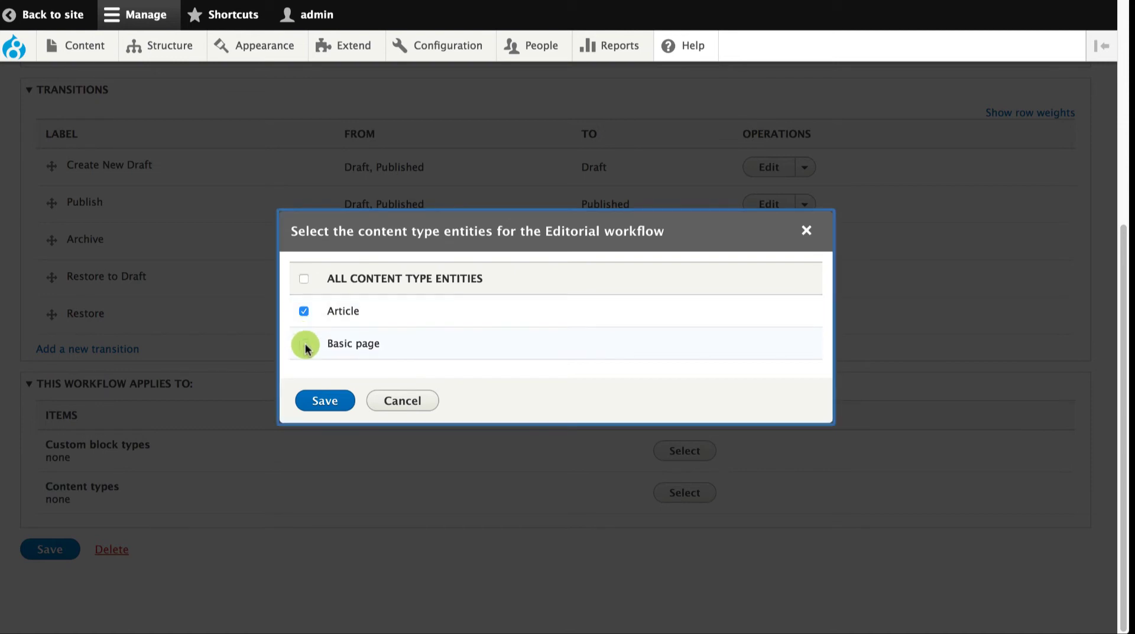
{"action": "left_click", "coordinate": [337, 396]}
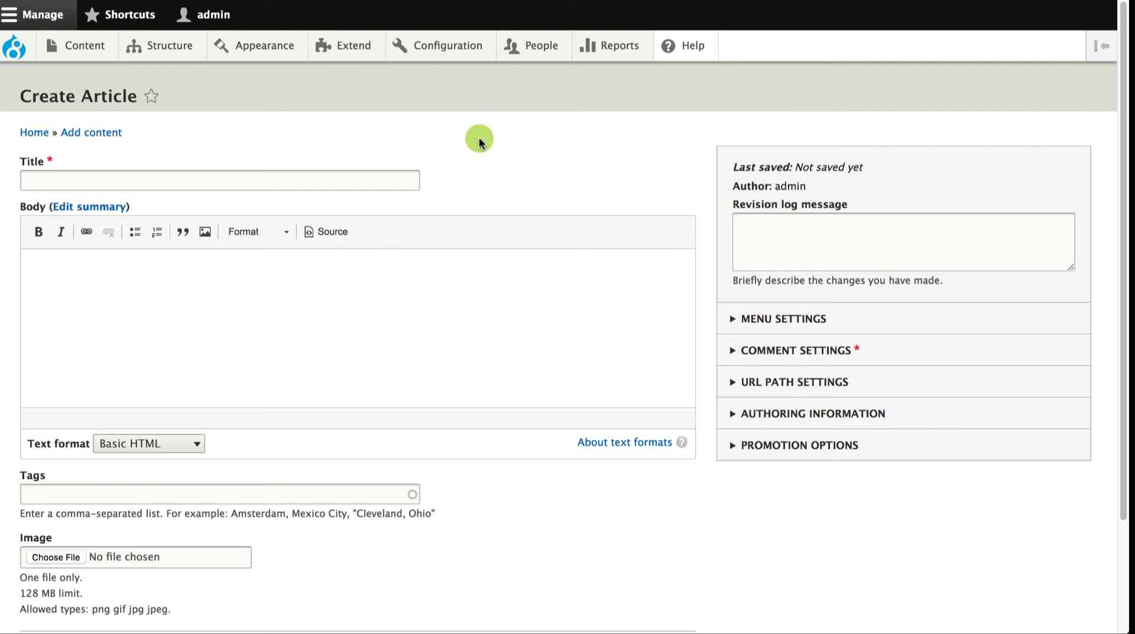
Enter "Test article" as the title of the new article.
{"action": "scroll", "coordinate": [342, 198], "scroll_direction": "down", "scroll_amount": 1}
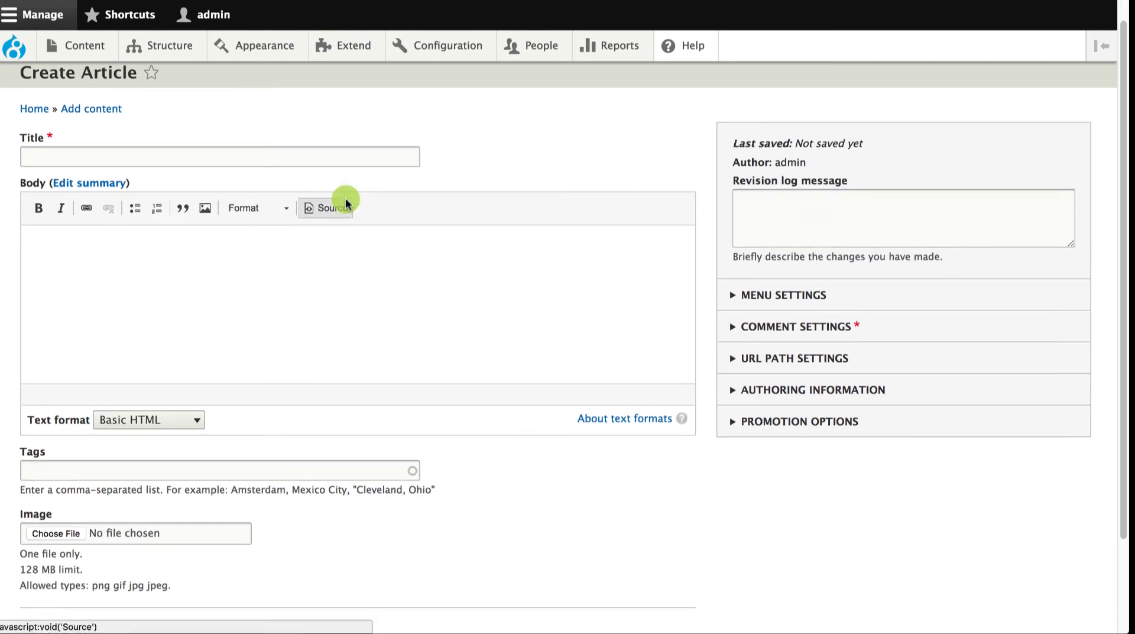
{"action": "left_click", "coordinate": [363, 154]}
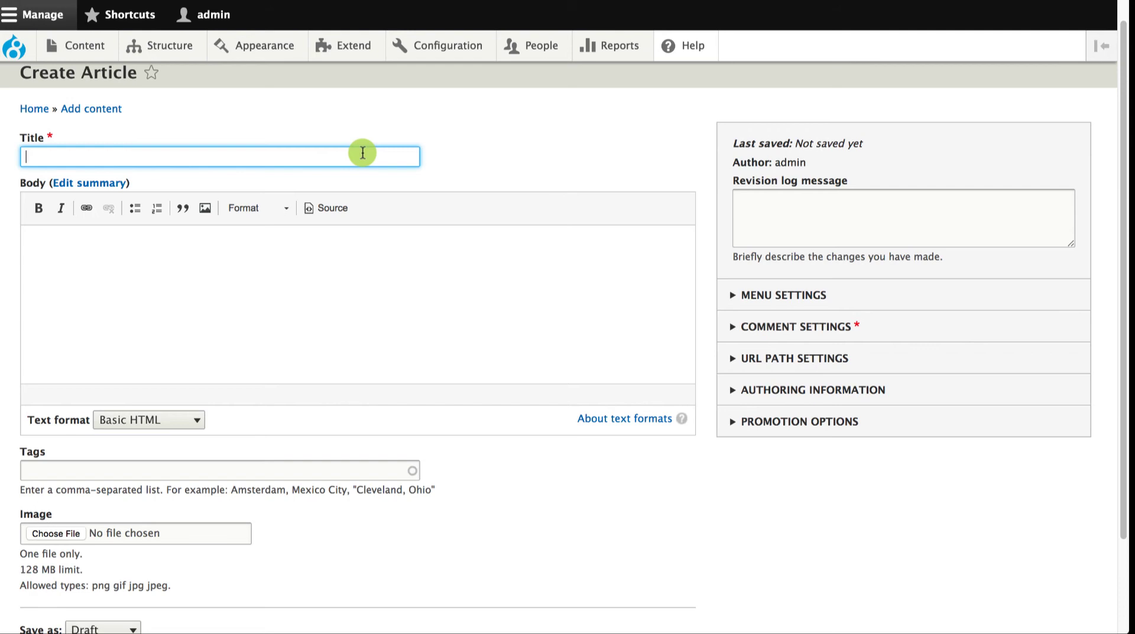
{"action": "type", "text": "Test Art"}
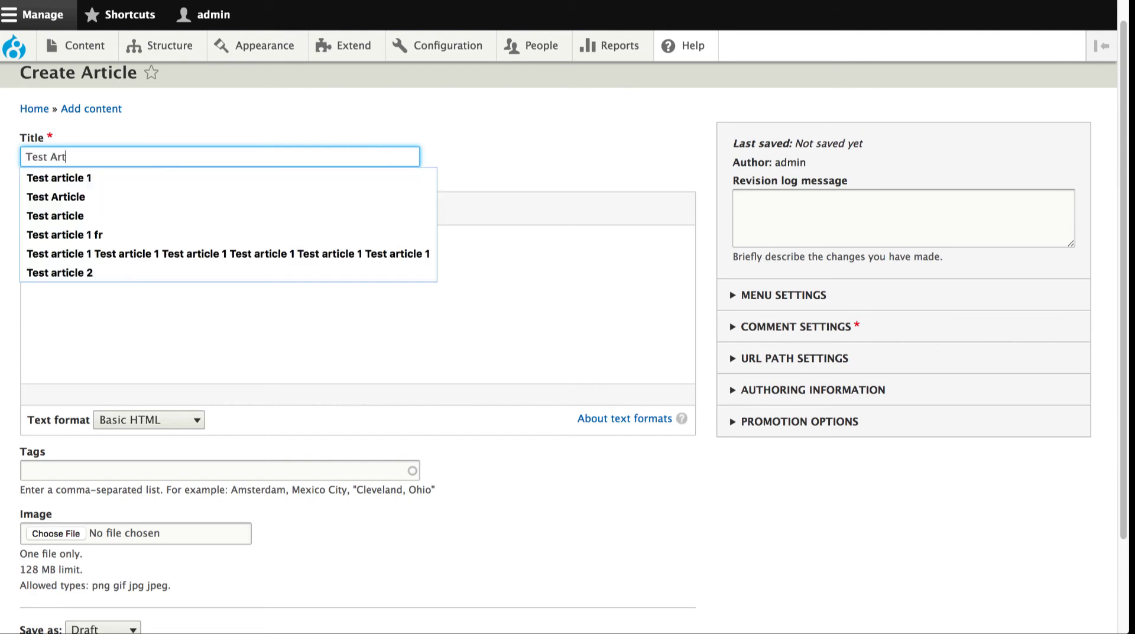
{"action": "type", "text": "icle"}
Write "Draft of this article." in the article body and save the article in the Draft state.
{"action": "left_click", "coordinate": [398, 349]}
{"action": "scroll", "coordinate": [191, 465], "scroll_direction": "down", "scroll_amount": 5}
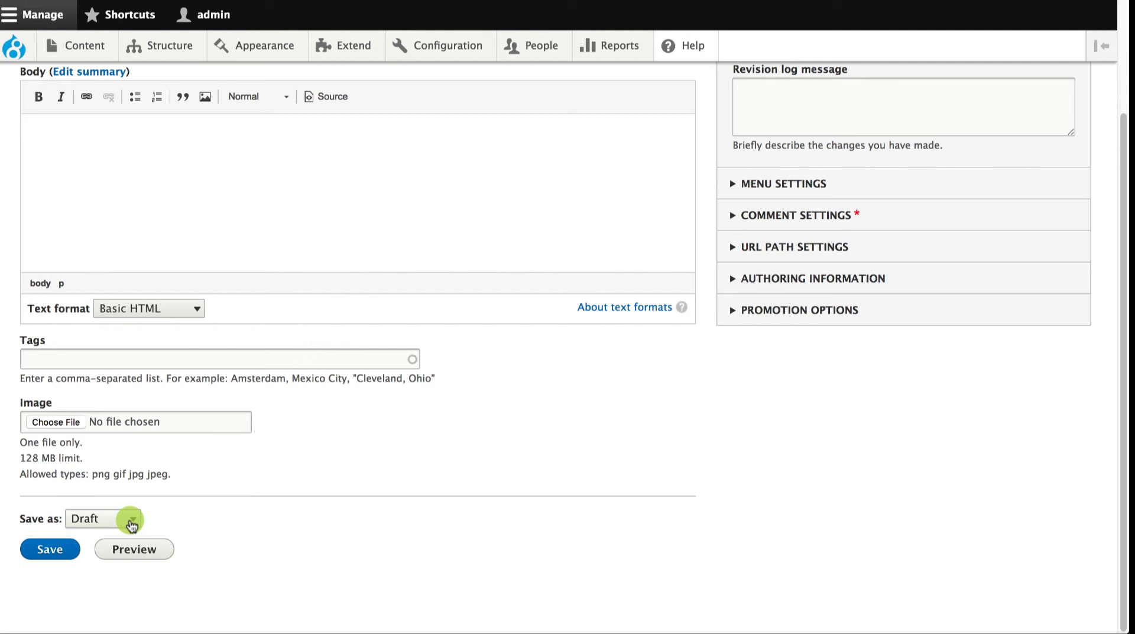
{"action": "left_click", "coordinate": [131, 521]}
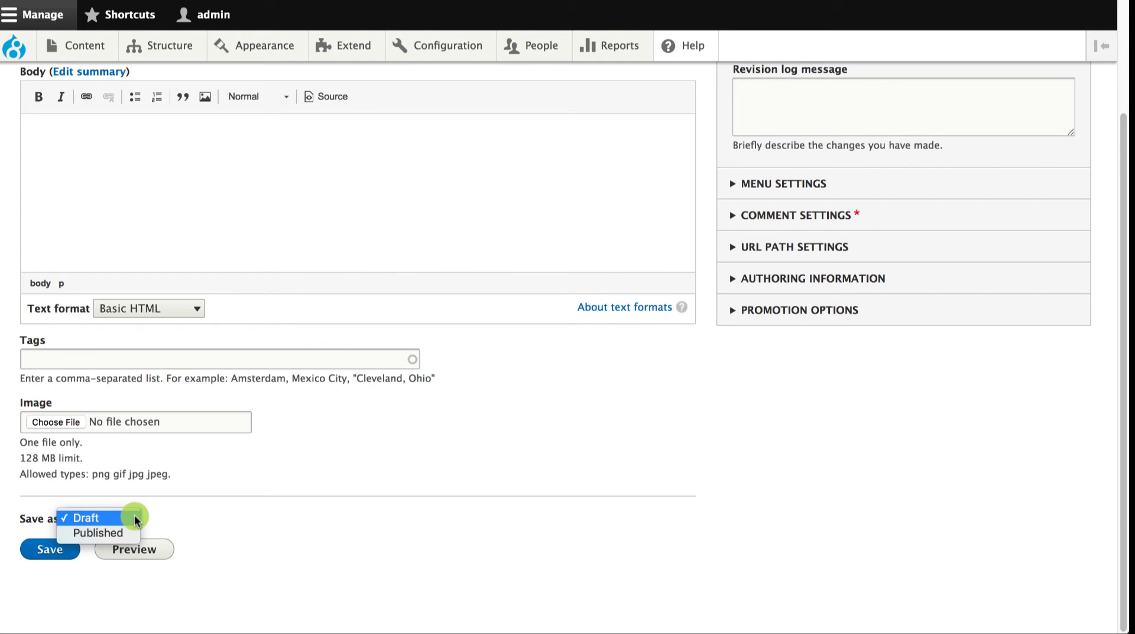
{"action": "left_click", "coordinate": [169, 517]}
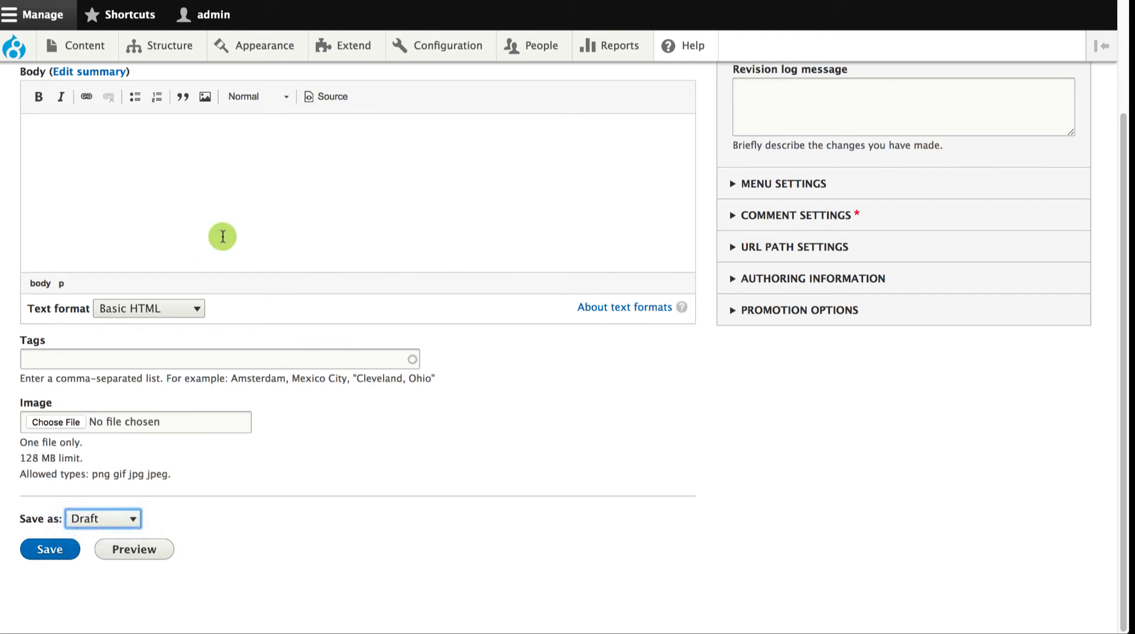
{"action": "left_click", "coordinate": [224, 187]}
{"action": "type", "text": "Draft of this "}
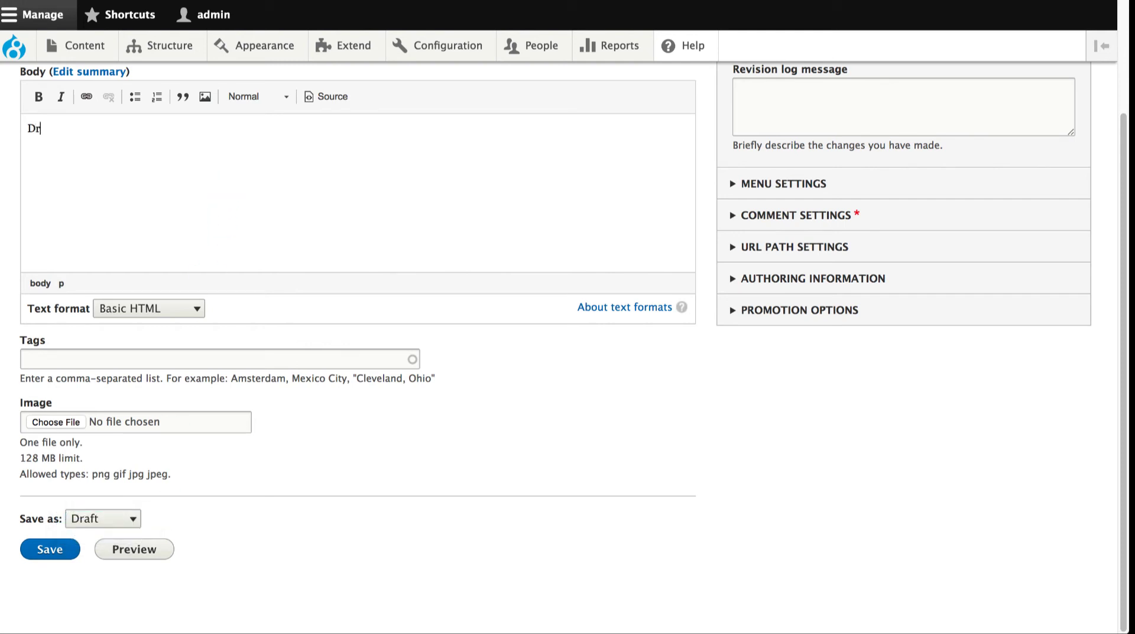
{"action": "type", "text": "article."}
{"action": "left_click", "coordinate": [52, 547]}
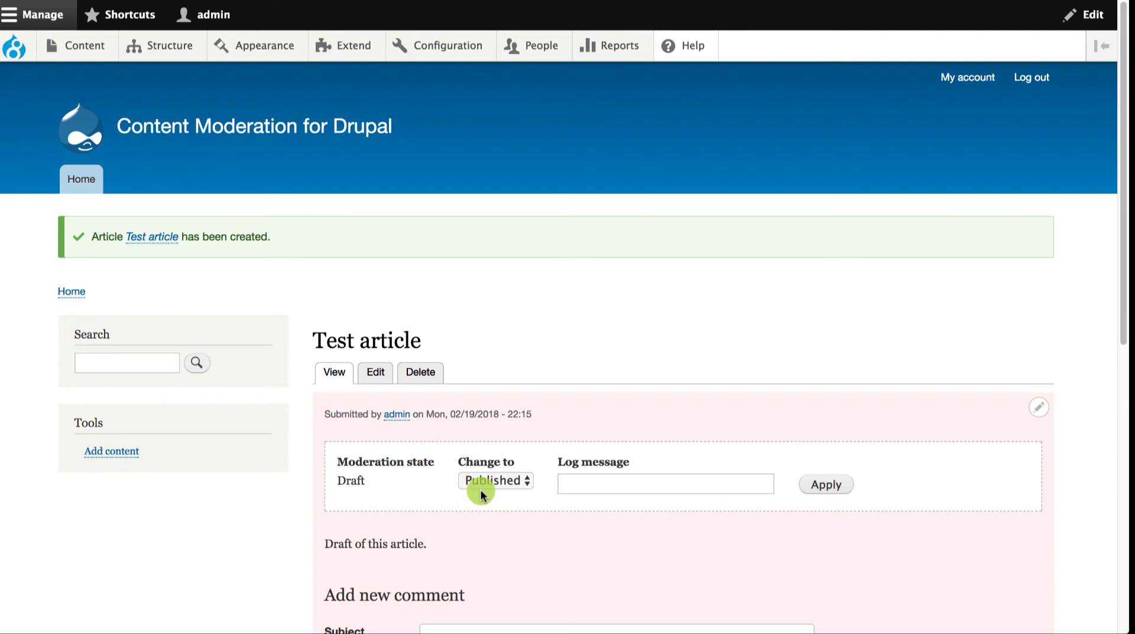
Change the test article's moderation state to Published and review the article page.
{"action": "scroll", "coordinate": [480, 488], "scroll_direction": "down", "scroll_amount": 3}
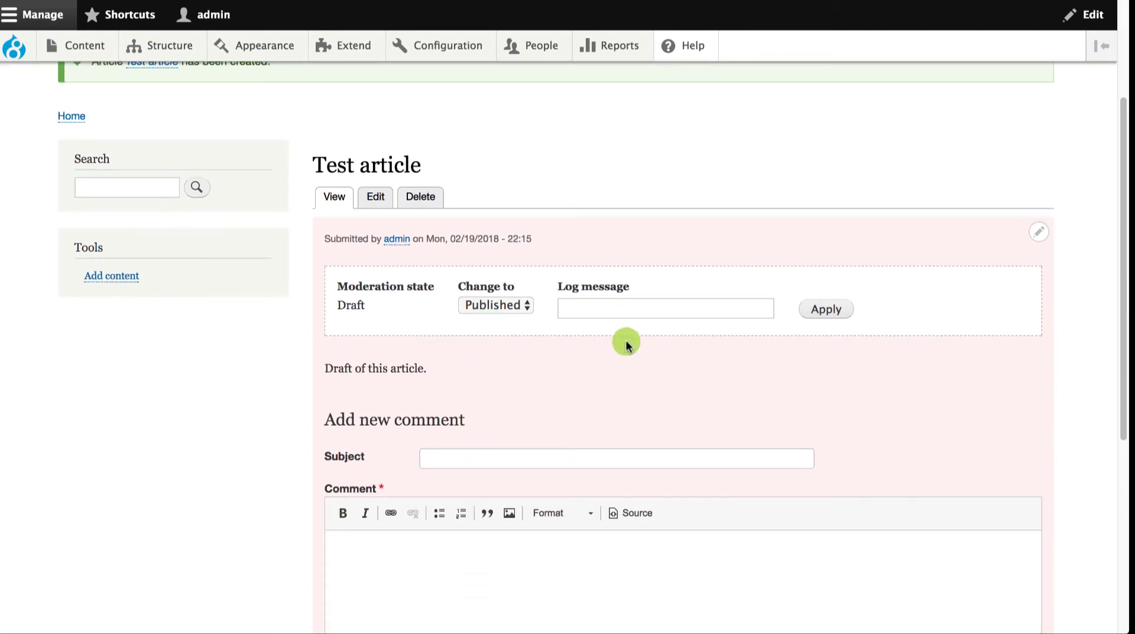
{"action": "left_click", "coordinate": [829, 314]}
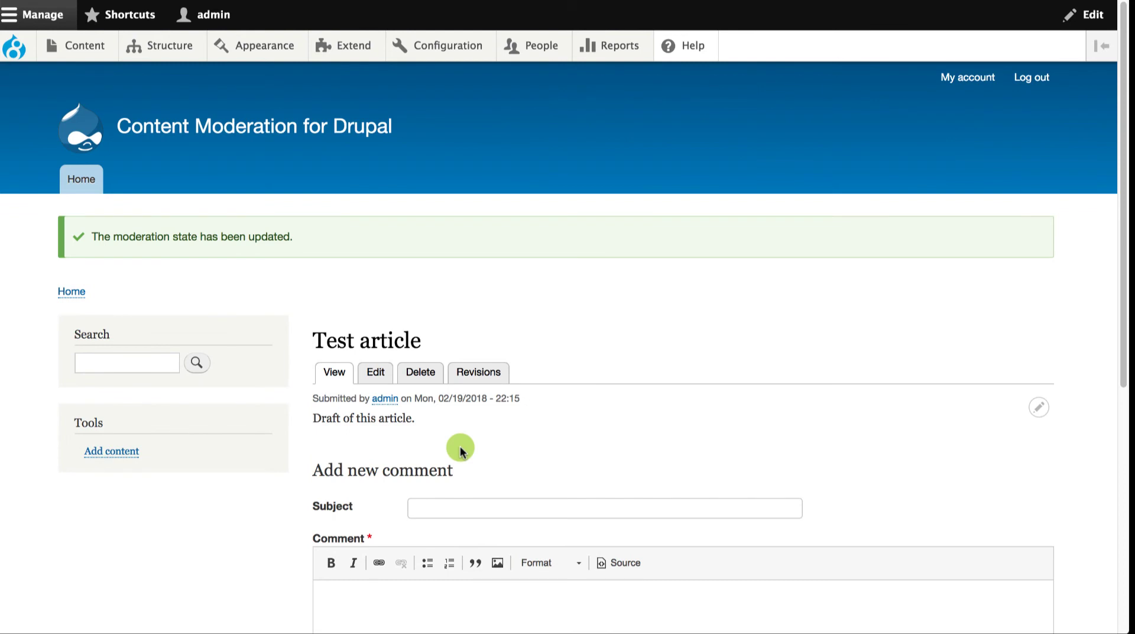
{"action": "scroll", "coordinate": [460, 449], "scroll_direction": "down", "scroll_amount": 2}
{"action": "scroll", "coordinate": [460, 448], "scroll_direction": "down", "scroll_amount": 3}
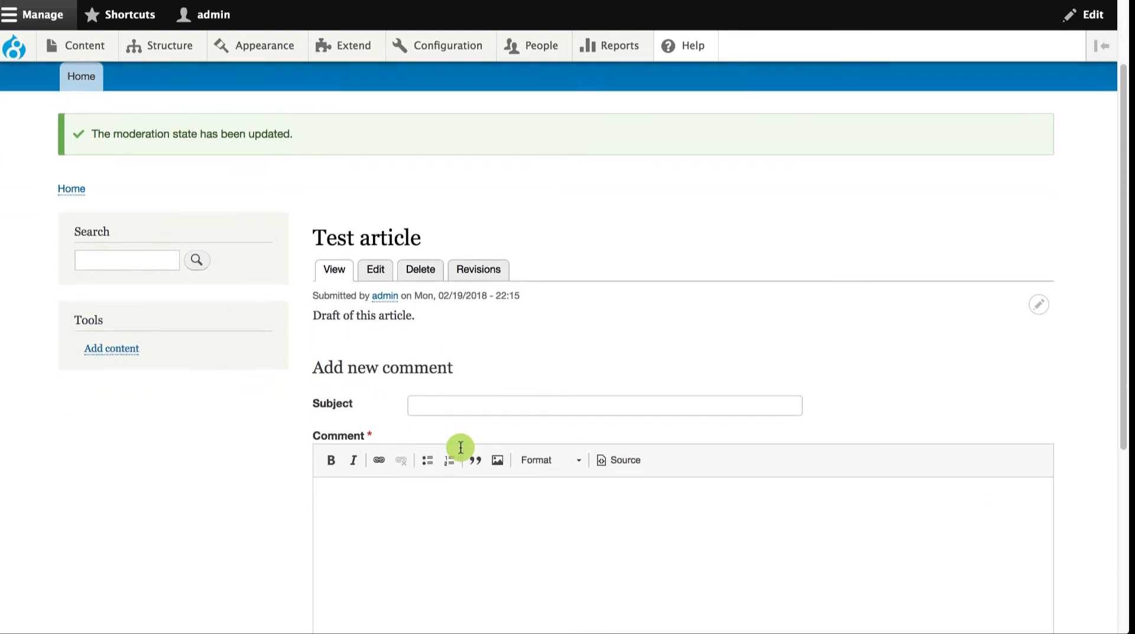
{"action": "scroll", "coordinate": [460, 449], "scroll_direction": "down", "scroll_amount": 1}
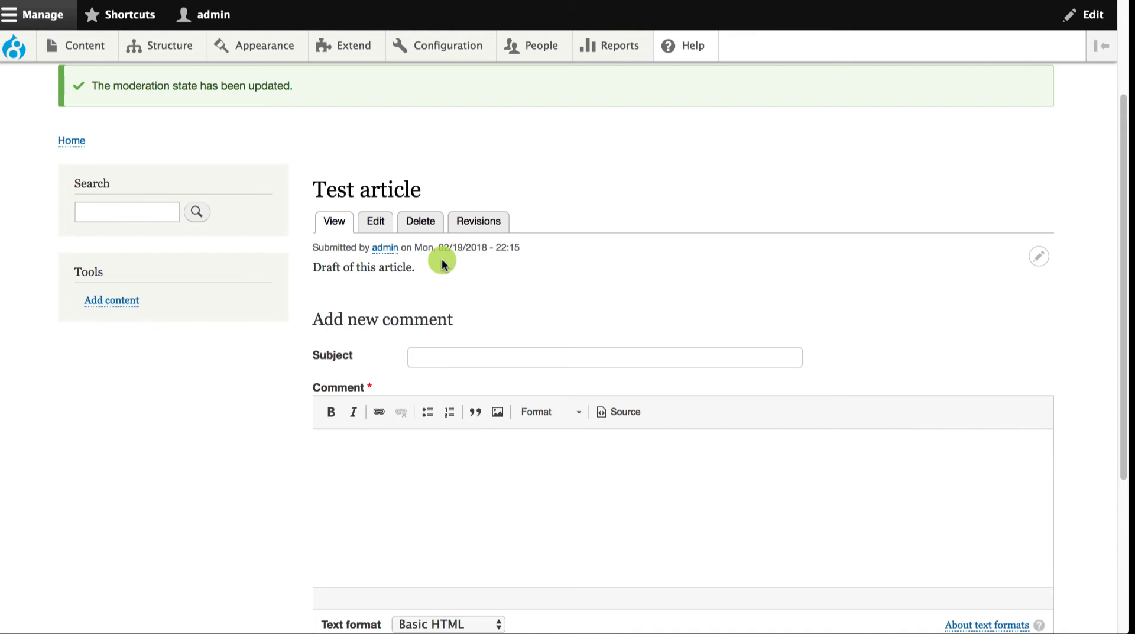
Open the published test article for editing and check its available moderation states, keeping Draft selected.
{"action": "left_click", "coordinate": [375, 222]}
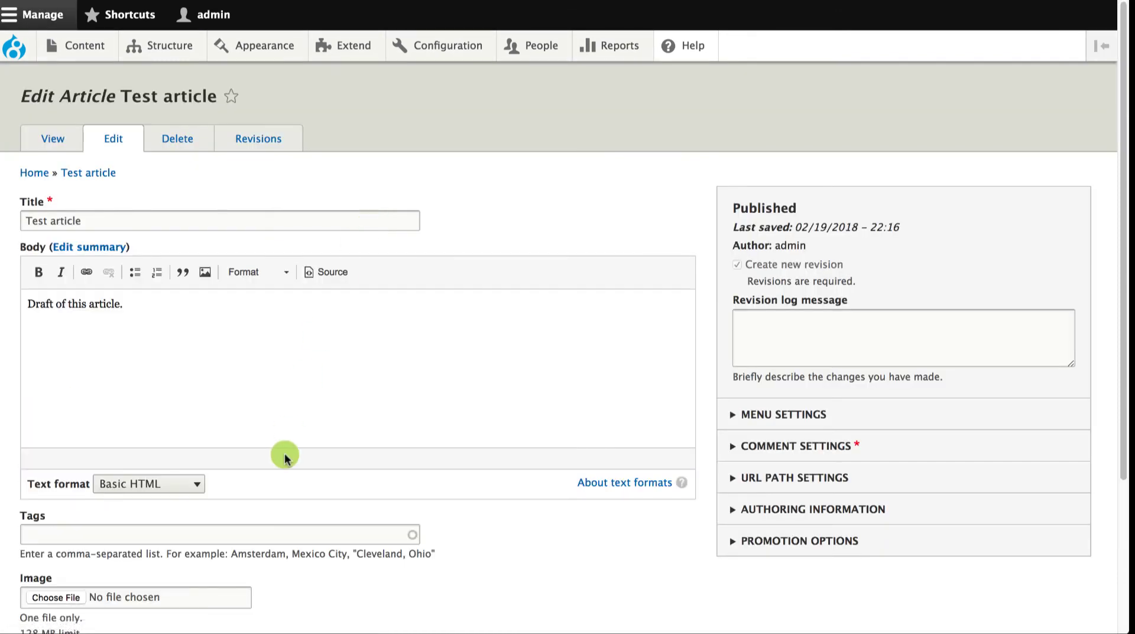
{"action": "scroll", "coordinate": [284, 456], "scroll_direction": "down", "scroll_amount": 5}
{"action": "scroll", "coordinate": [284, 456], "scroll_direction": "down", "scroll_amount": 1}
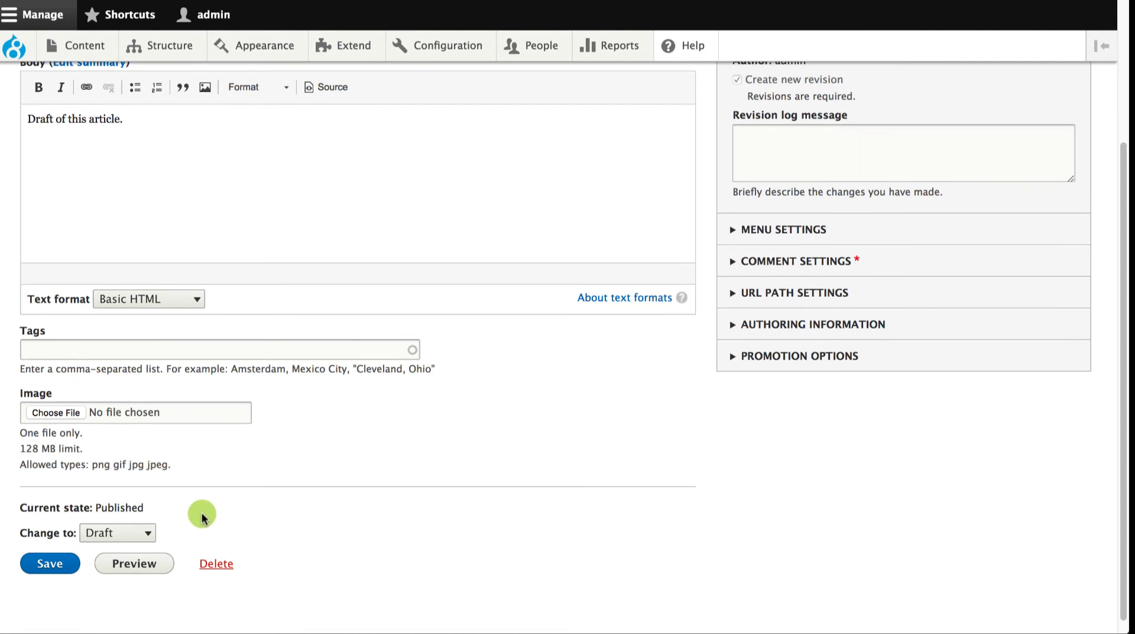
{"action": "left_click", "coordinate": [146, 535]}
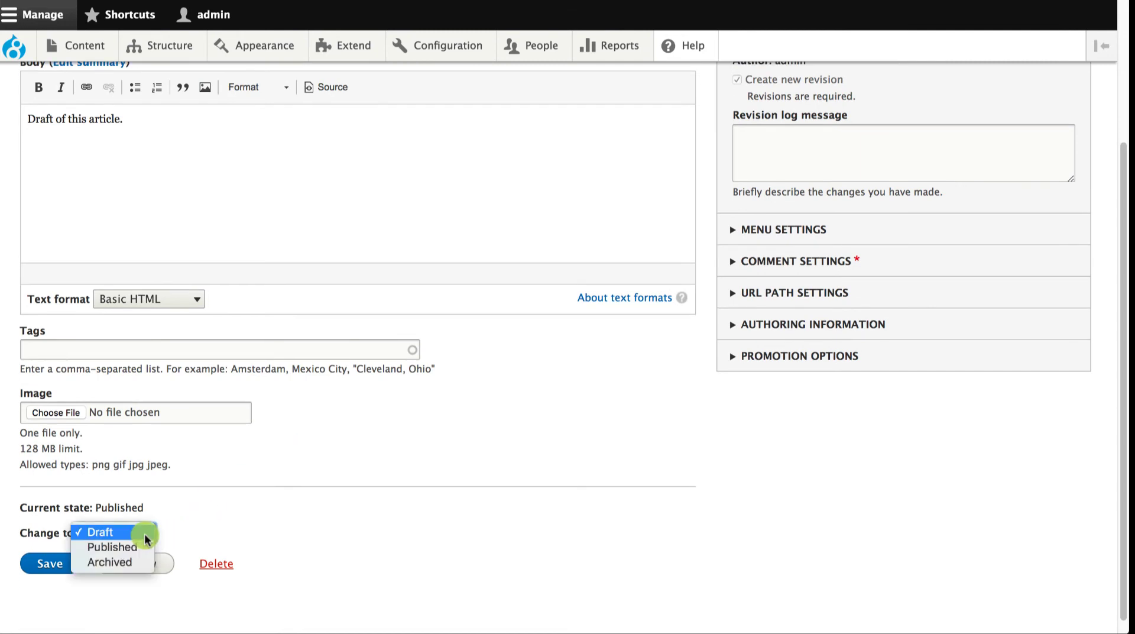
{"action": "left_click", "coordinate": [199, 523]}
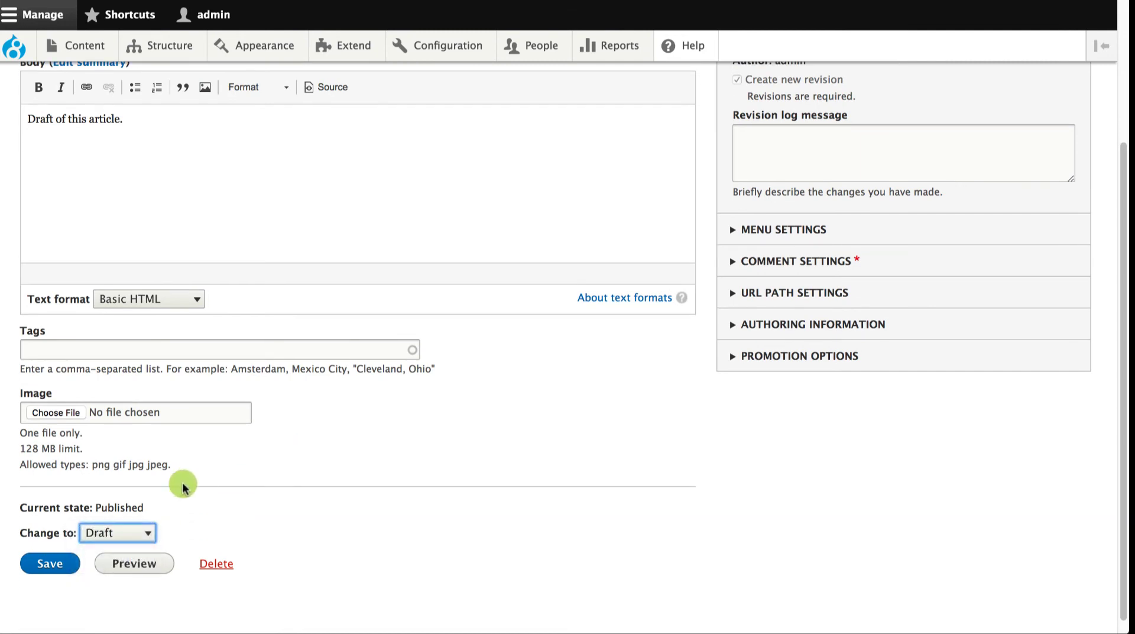
Change the article body to "Draft of this article updated." and the title to "Test article updated".
{"action": "scroll", "coordinate": [178, 410], "scroll_direction": "up", "scroll_amount": 5}
{"action": "left_click", "coordinate": [182, 324]}
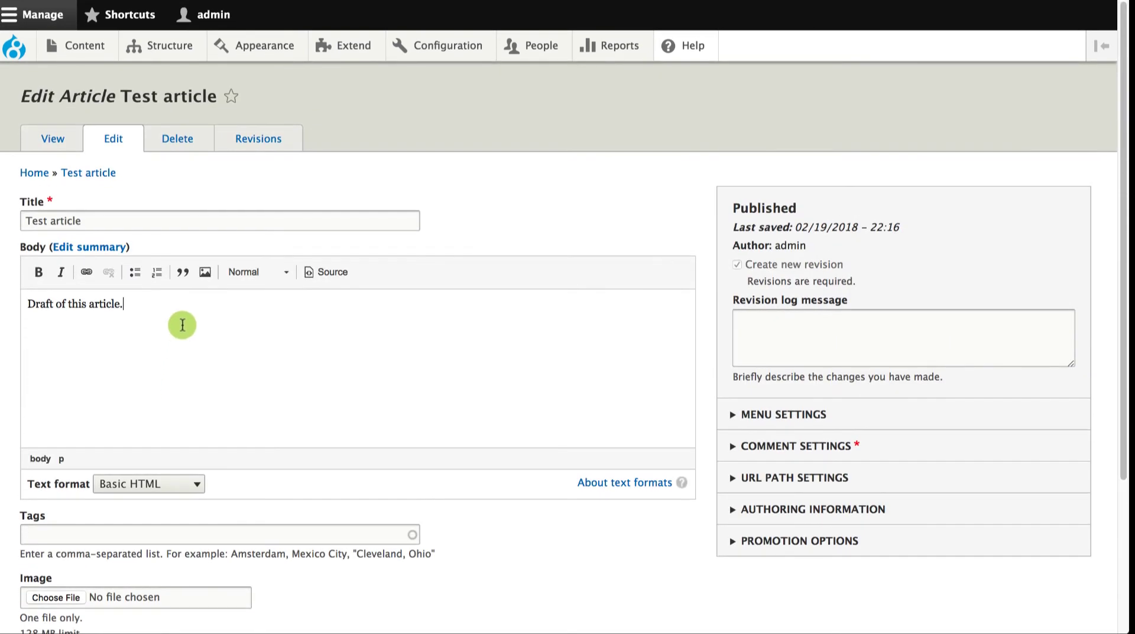
{"action": "key", "text": "BackSpace"}
{"action": "type", "text": "updated."}
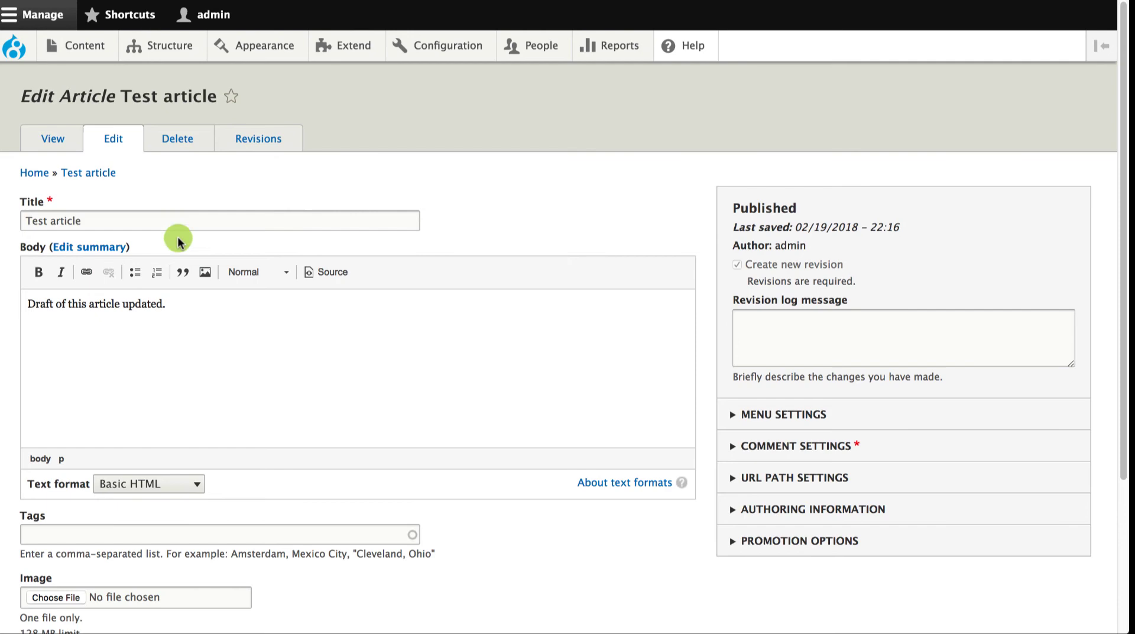
{"action": "left_click", "coordinate": [254, 220]}
{"action": "type", "text": "updated"}
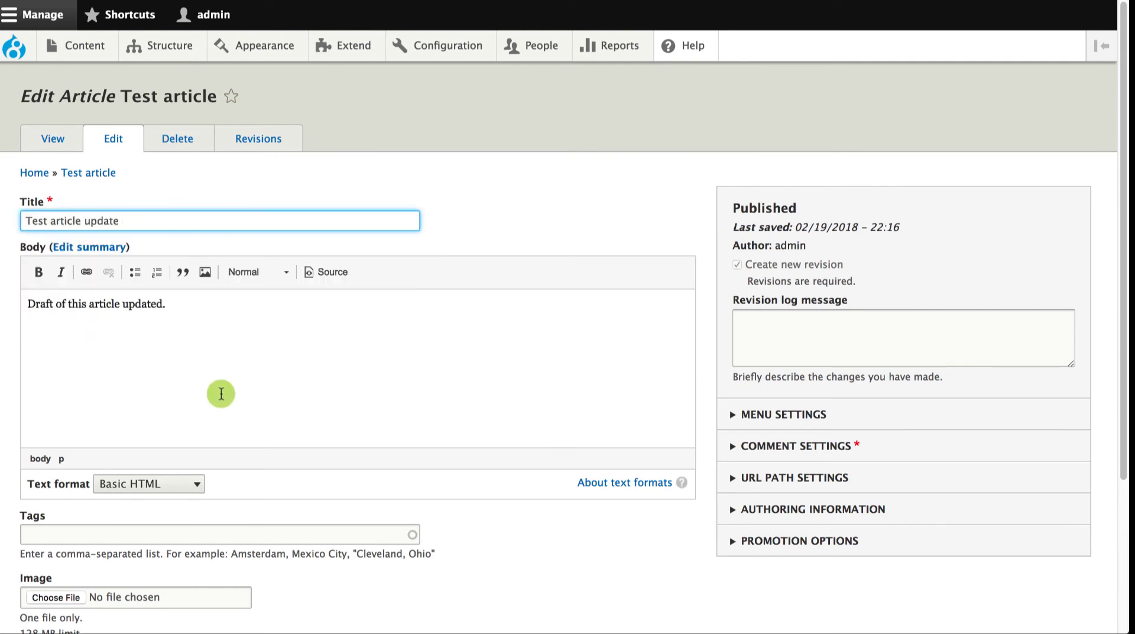
{"action": "scroll", "coordinate": [210, 405], "scroll_direction": "down", "scroll_amount": 3}
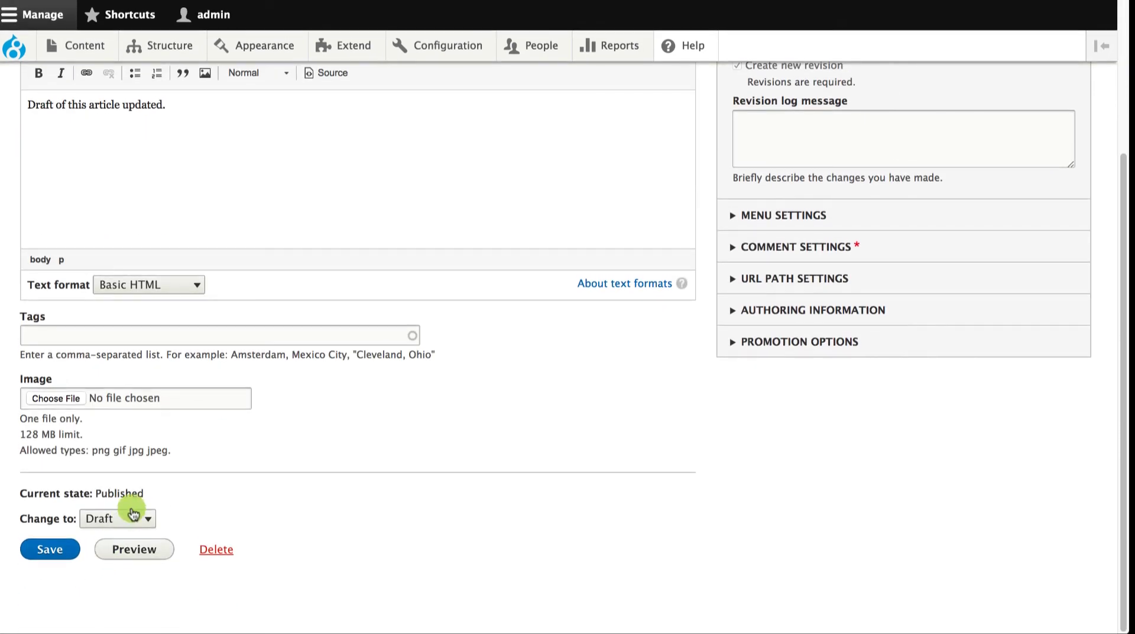
Save the article changes in the Draft state and compare its published page with the latest version and revision history.
{"action": "left_click", "coordinate": [49, 552]}
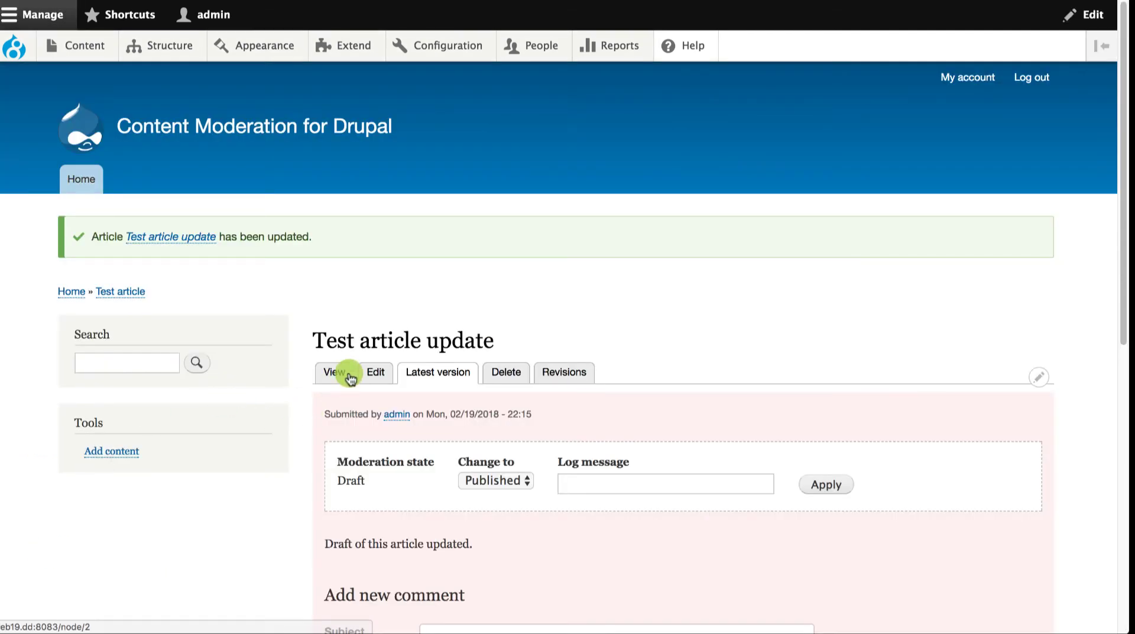
{"action": "left_click", "coordinate": [330, 373]}
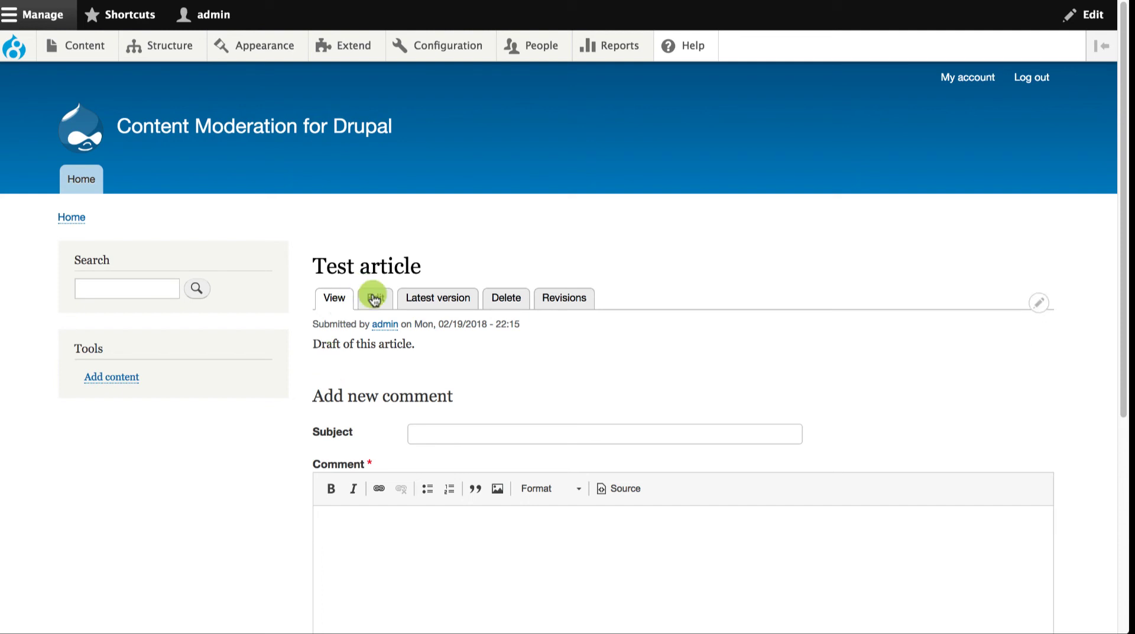
{"action": "left_click", "coordinate": [428, 300]}
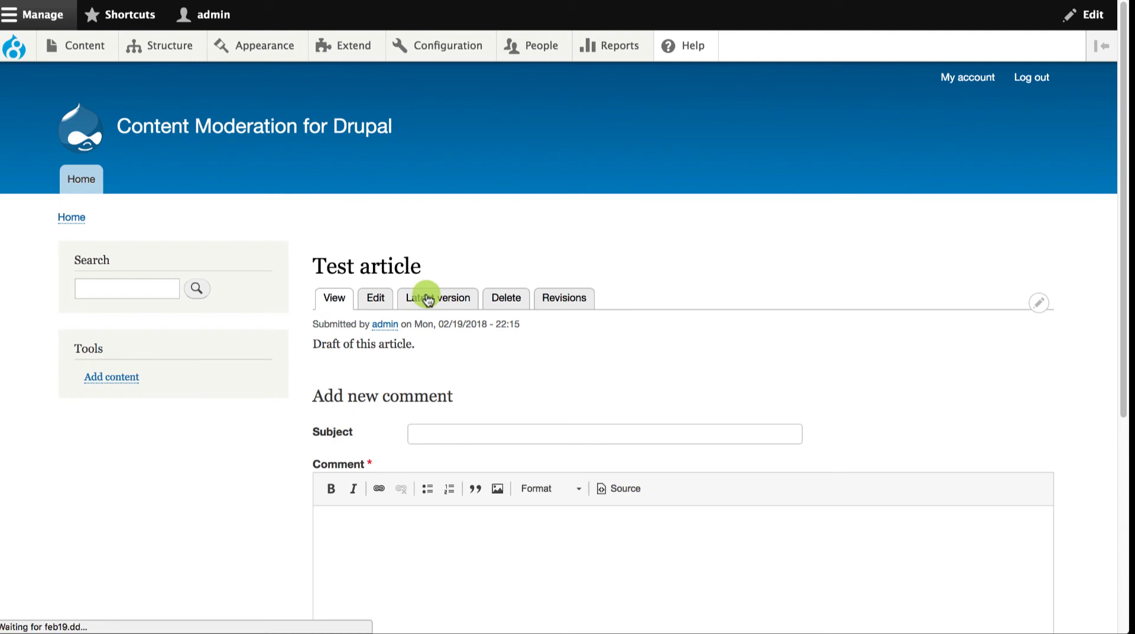
{"action": "scroll", "coordinate": [409, 450], "scroll_direction": "down", "scroll_amount": 1}
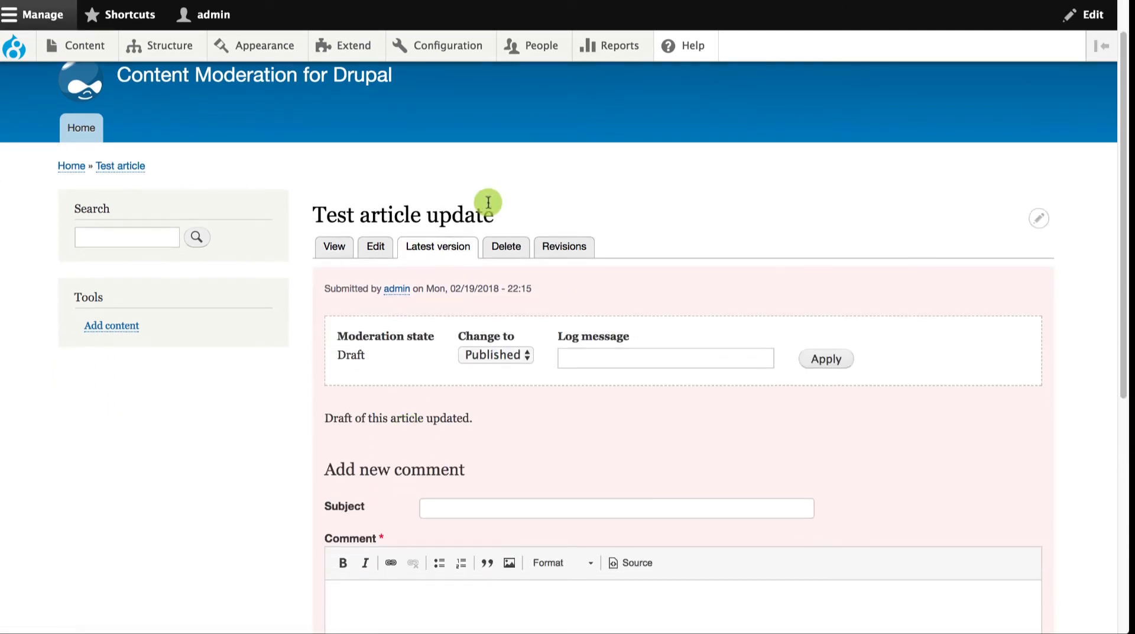
{"action": "left_click", "coordinate": [559, 253]}
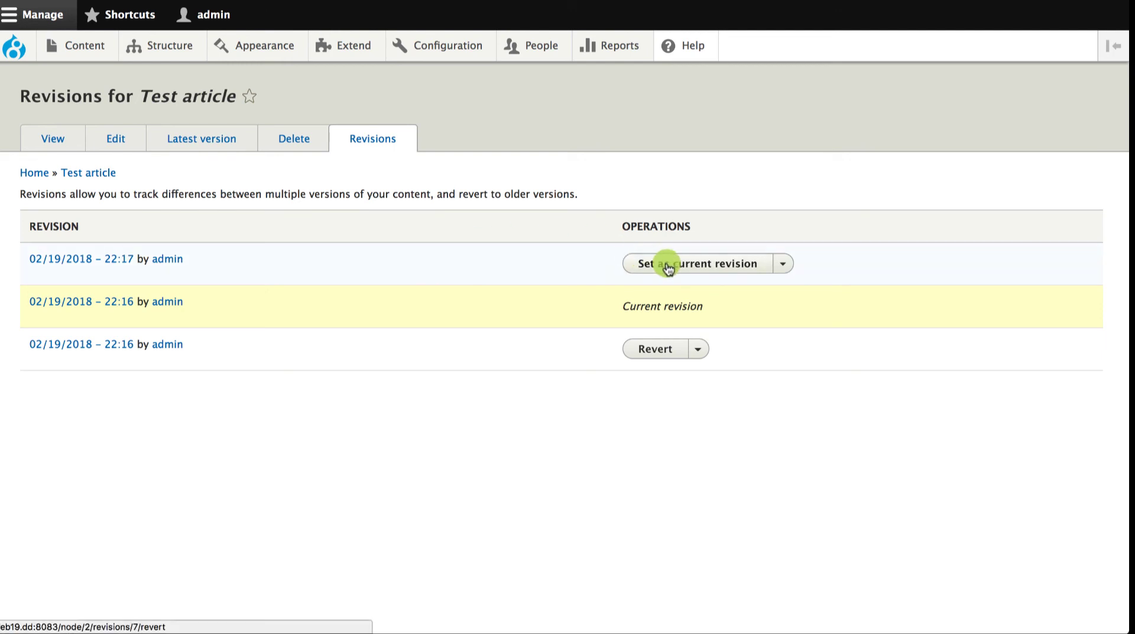
Return to the latest version of the article and apply the Published moderation state to it.
{"action": "left_click", "coordinate": [186, 138]}
{"action": "scroll", "coordinate": [203, 426], "scroll_direction": "down", "scroll_amount": 4}
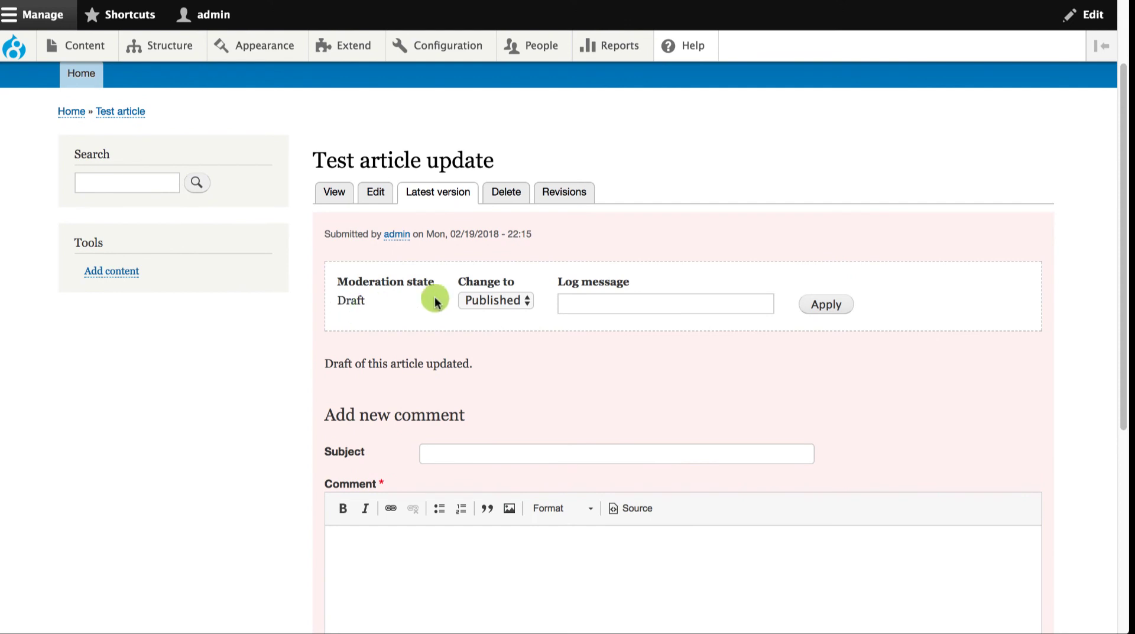
{"action": "left_click", "coordinate": [826, 305]}
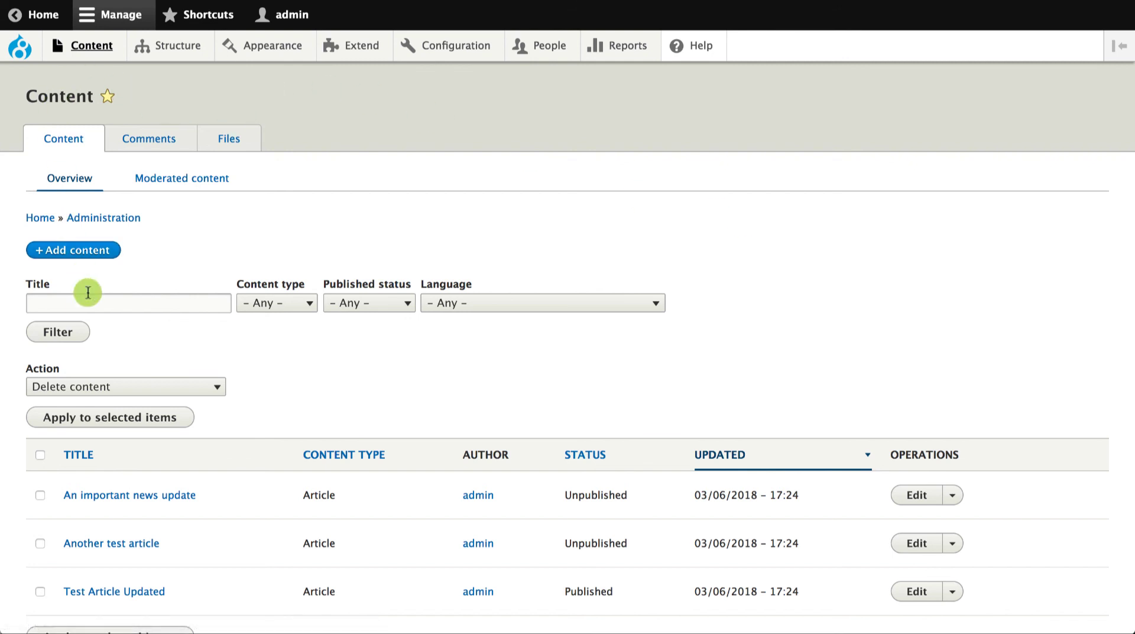
Open the moderated content listing's view configuration and examine its fields and filter criteria.
{"action": "left_click", "coordinate": [197, 184]}
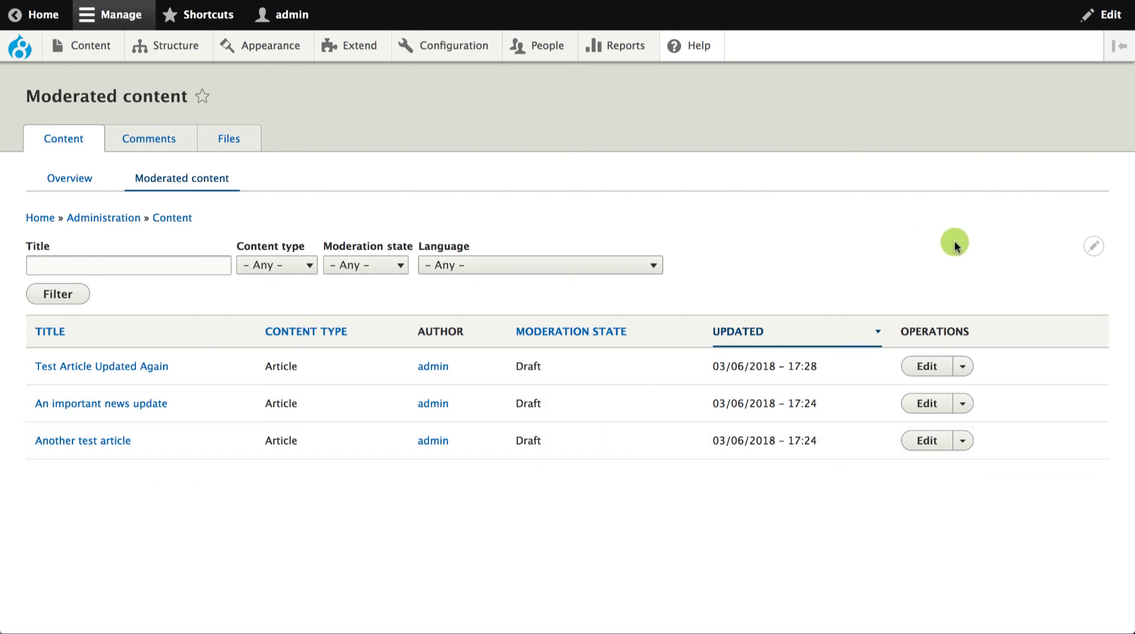
{"action": "left_click", "coordinate": [1096, 251]}
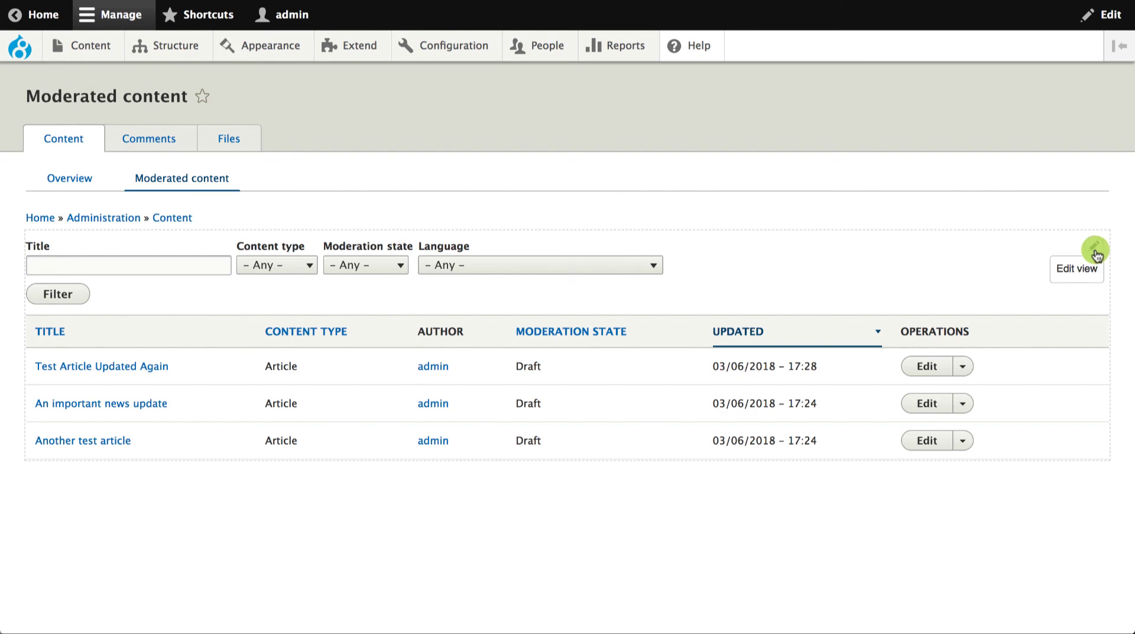
{"action": "left_click", "coordinate": [1090, 269]}
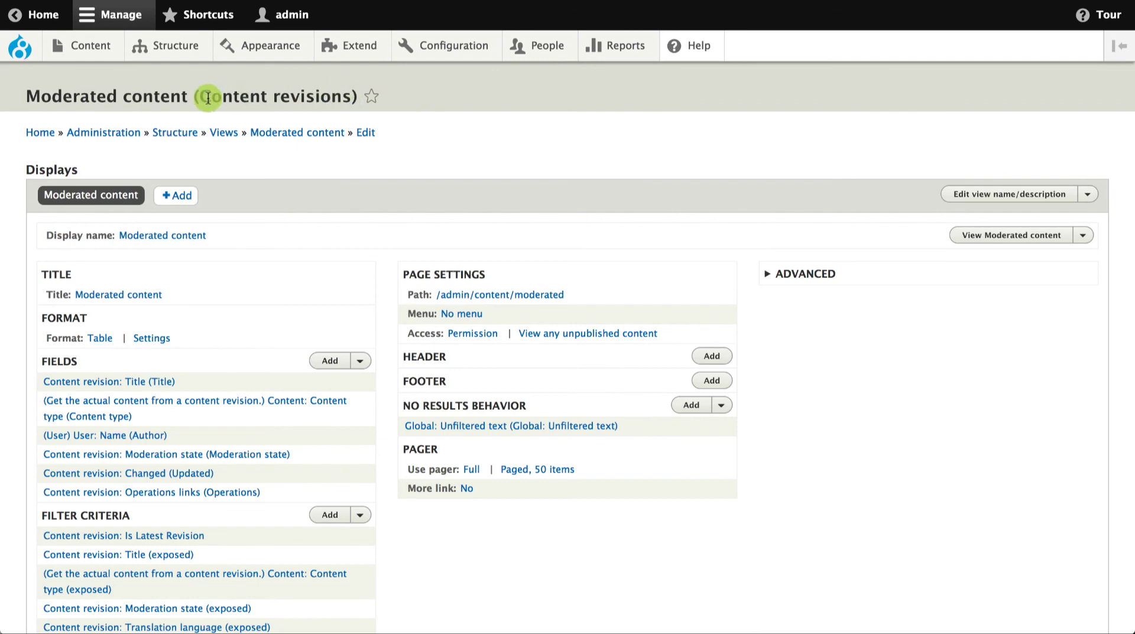
{"action": "scroll", "coordinate": [195, 521], "scroll_direction": "down", "scroll_amount": 3}
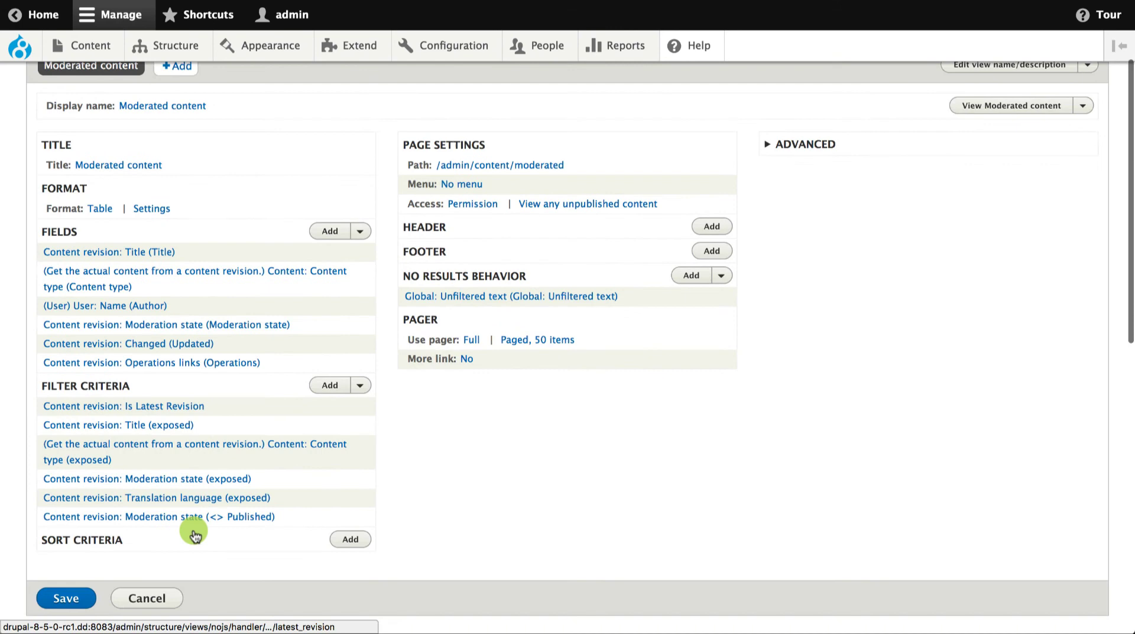